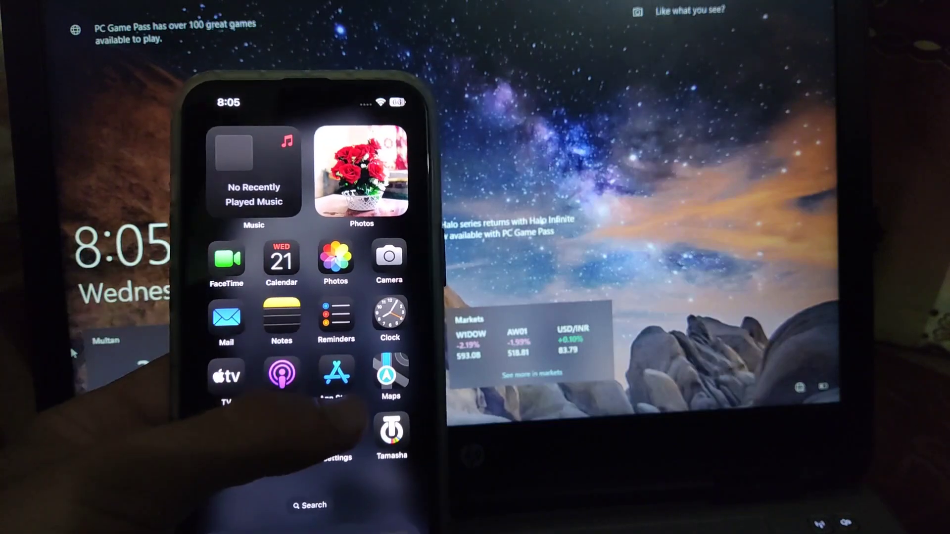
Go from the Settings app into the Battery page to view the last-24-hours level and activity charts
{"action": "left_click", "coordinate": [334, 416]}
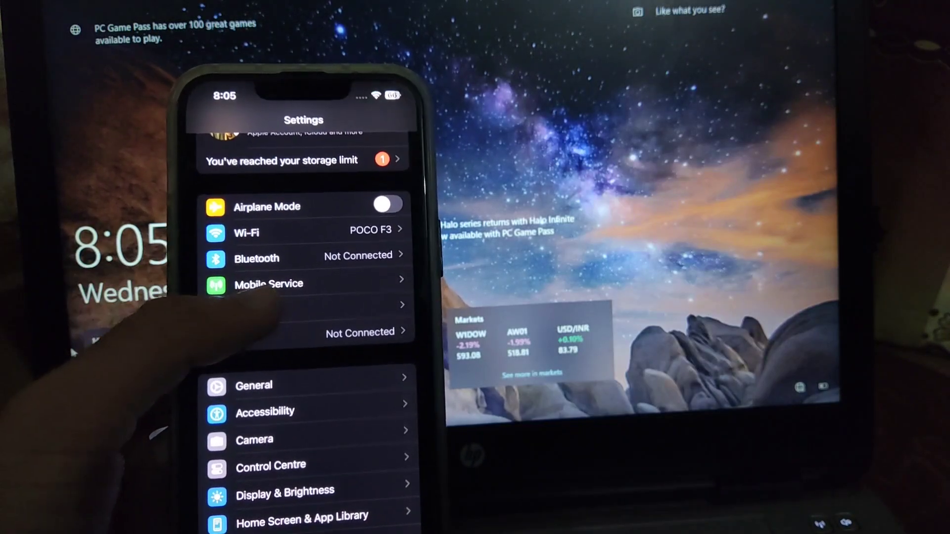
{"action": "left_click", "coordinate": [256, 304]}
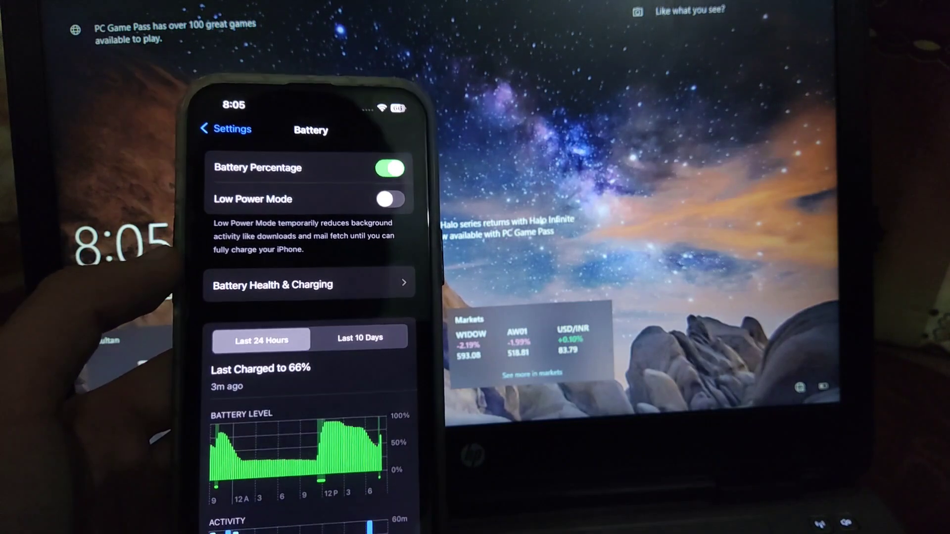
{"action": "scroll", "coordinate": [312, 334], "scroll_direction": "down", "scroll_amount": 3}
{"action": "scroll", "coordinate": [297, 326], "scroll_direction": "down", "scroll_amount": 1}
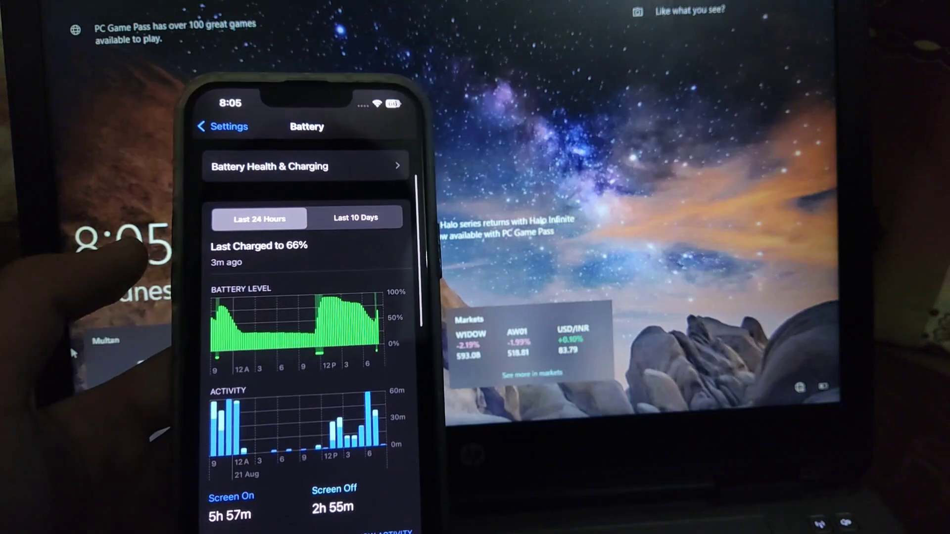